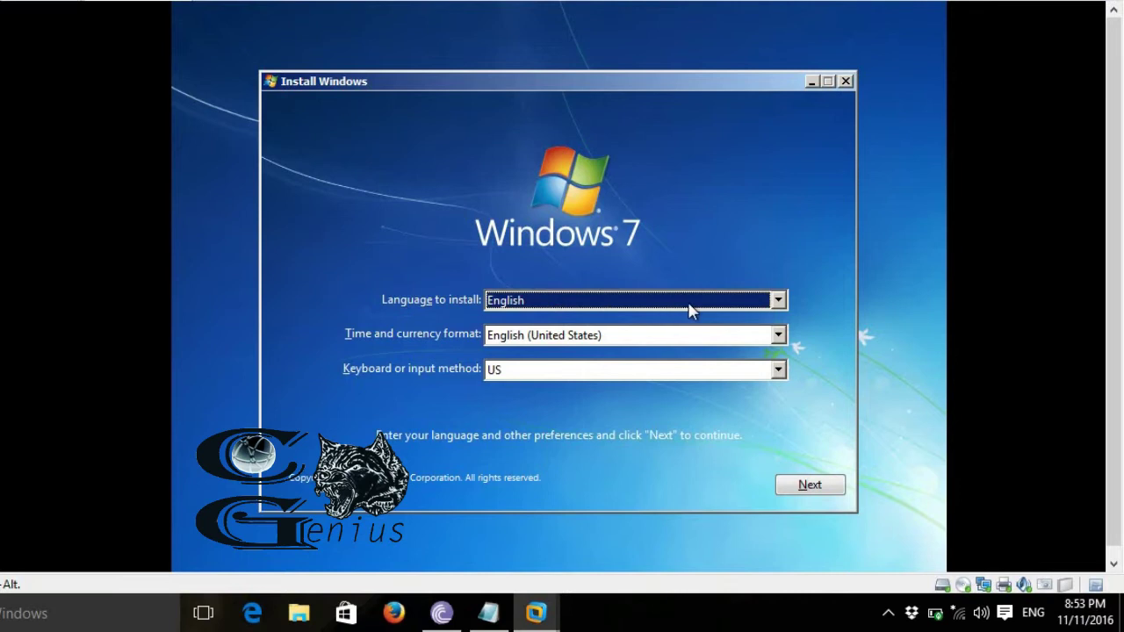
Step: Keep English as install language, English (United States) as time and currency format and US as keyboard, and start the installation
click(779, 301)
click(786, 305)
click(778, 337)
click(779, 338)
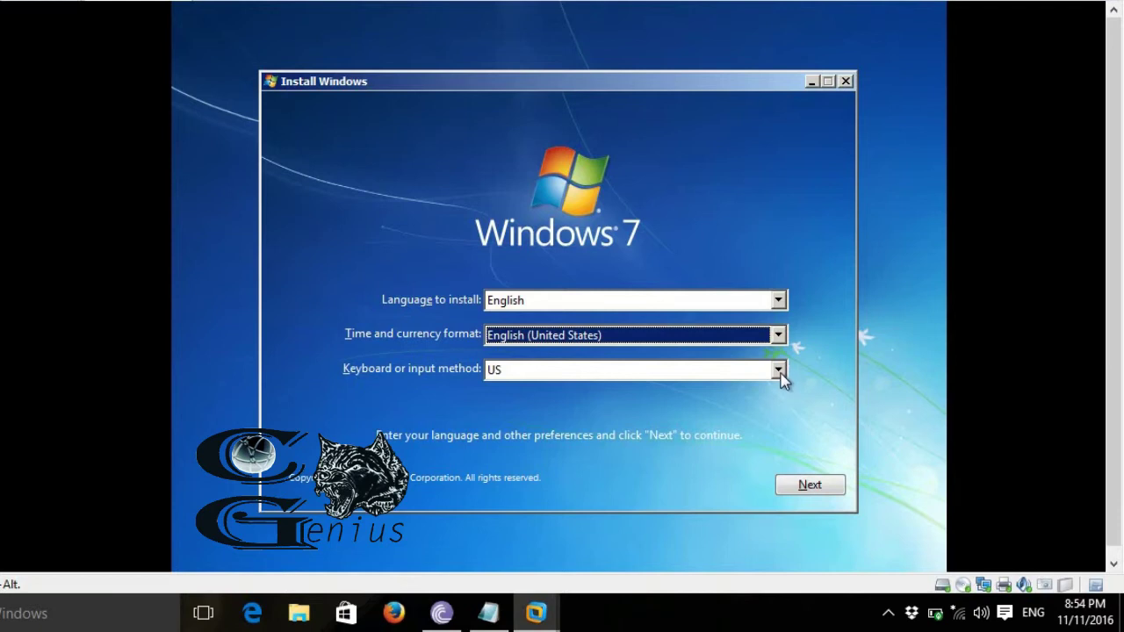
click(779, 371)
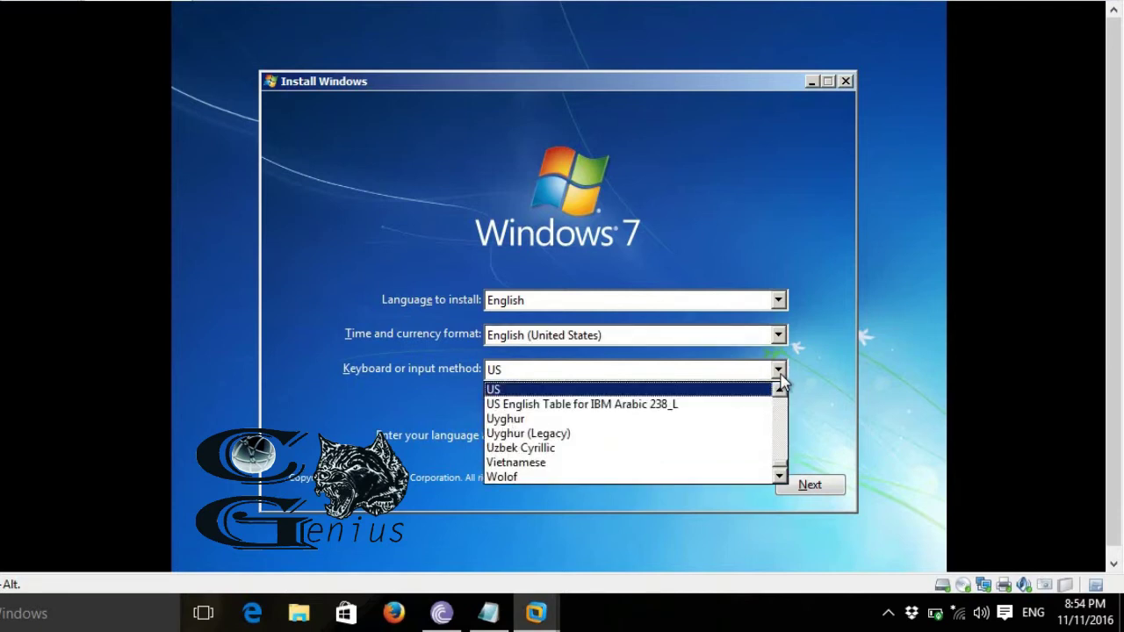
click(779, 373)
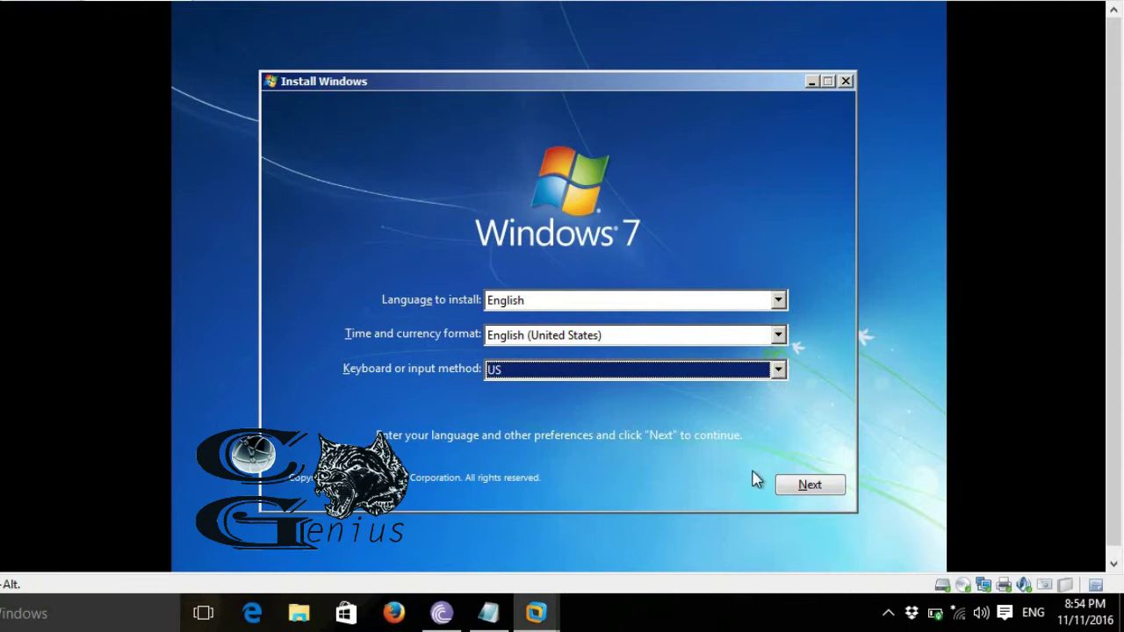
click(803, 487)
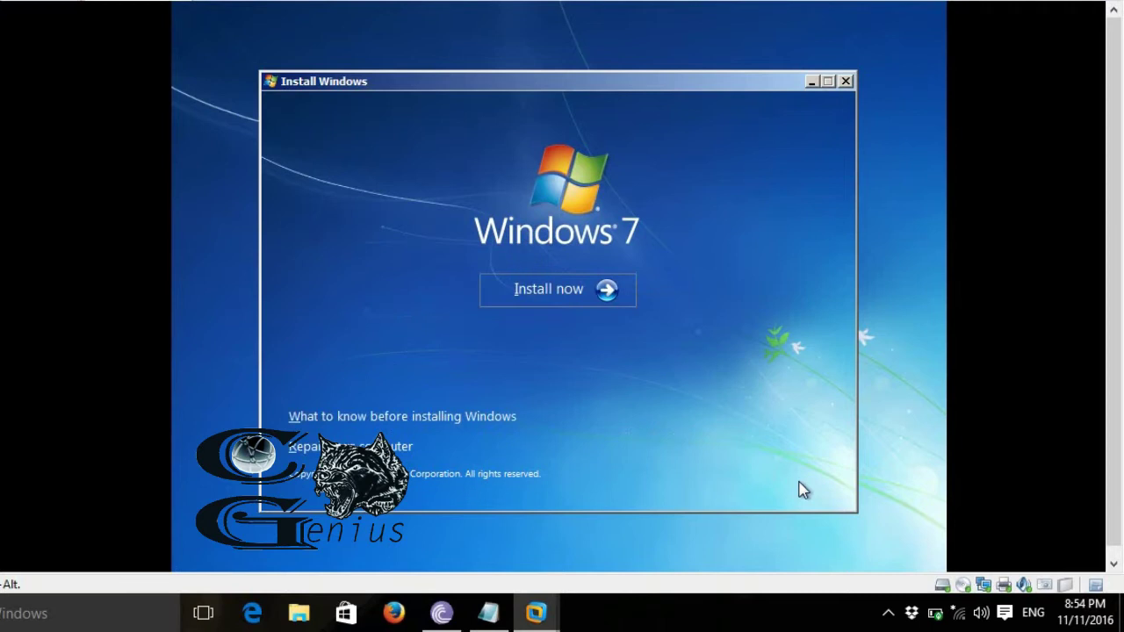
click(563, 298)
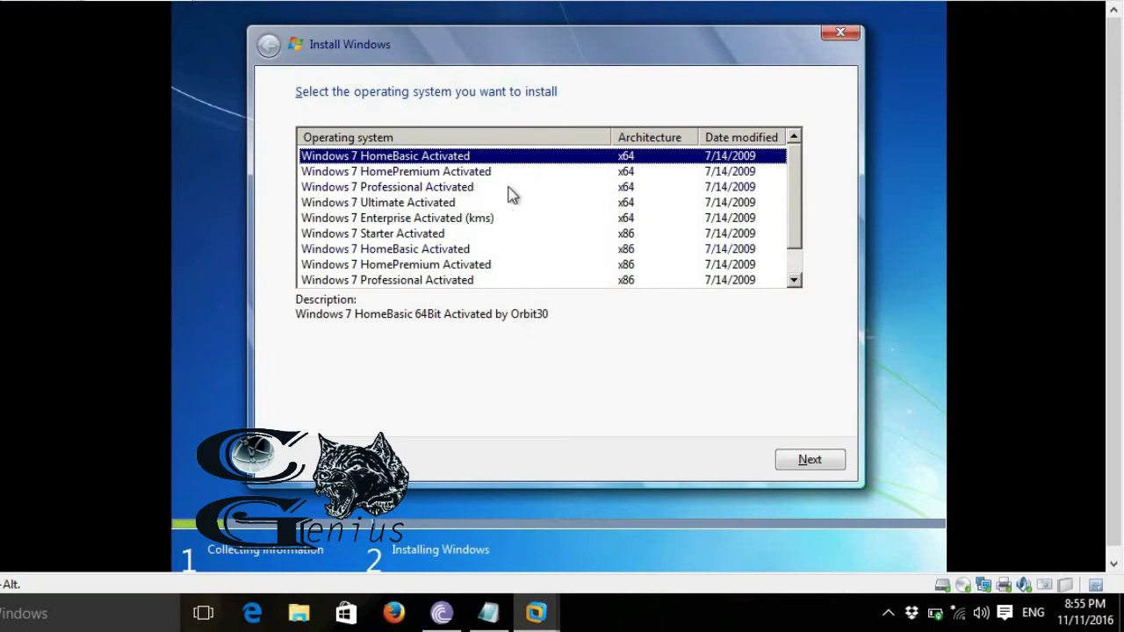
Step: Select the x64 edition of Windows 7 Professional Activated and accept the license terms
click(451, 195)
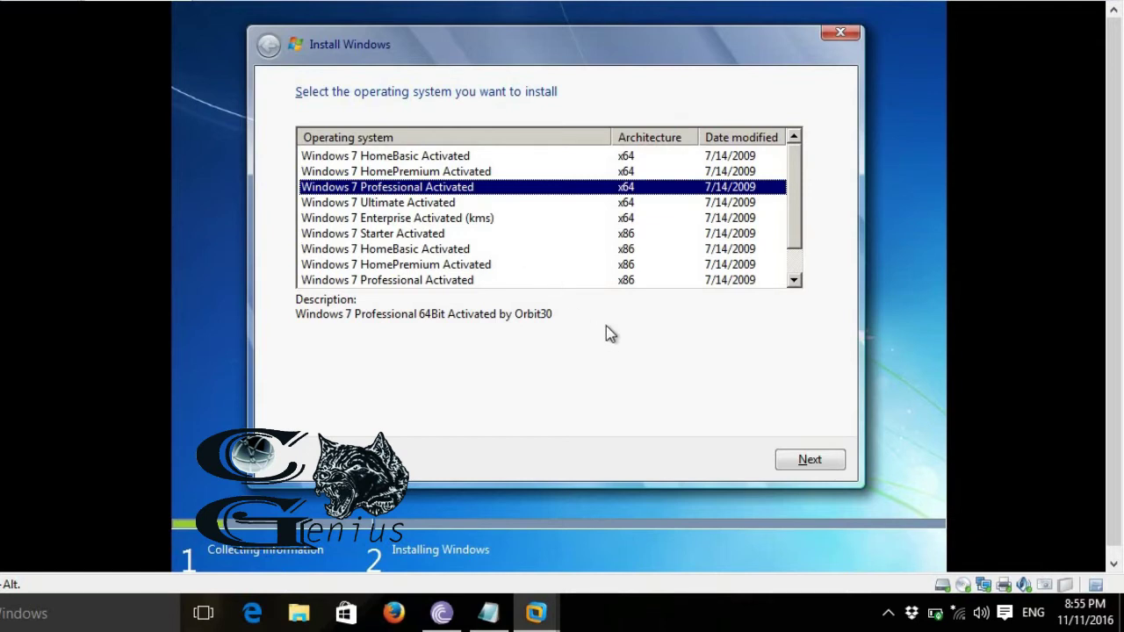
click(803, 466)
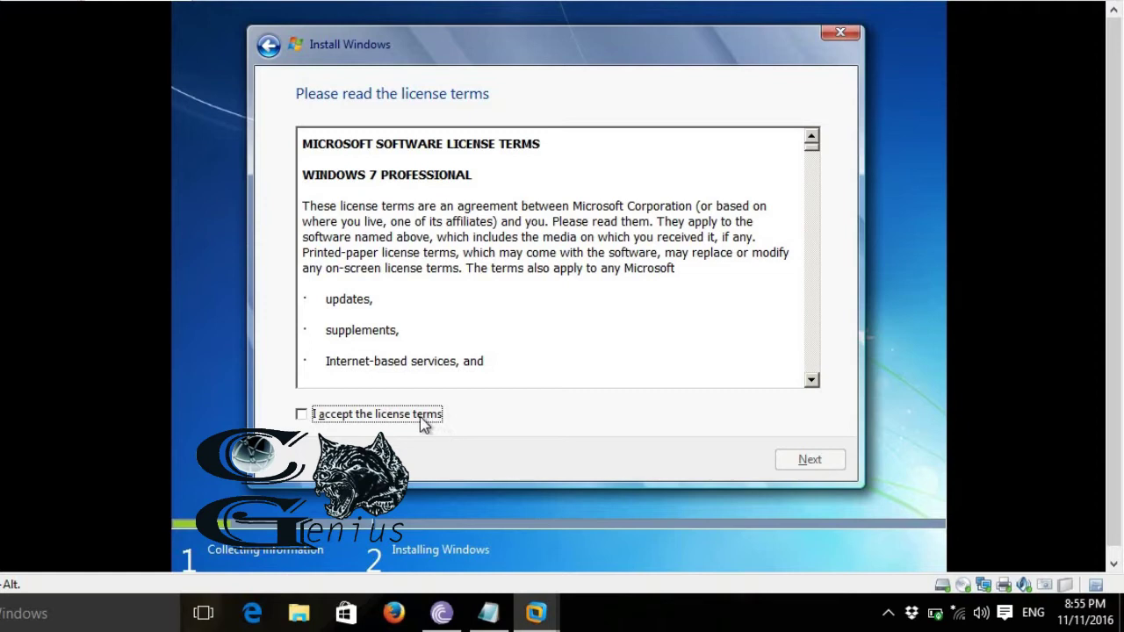
click(425, 423)
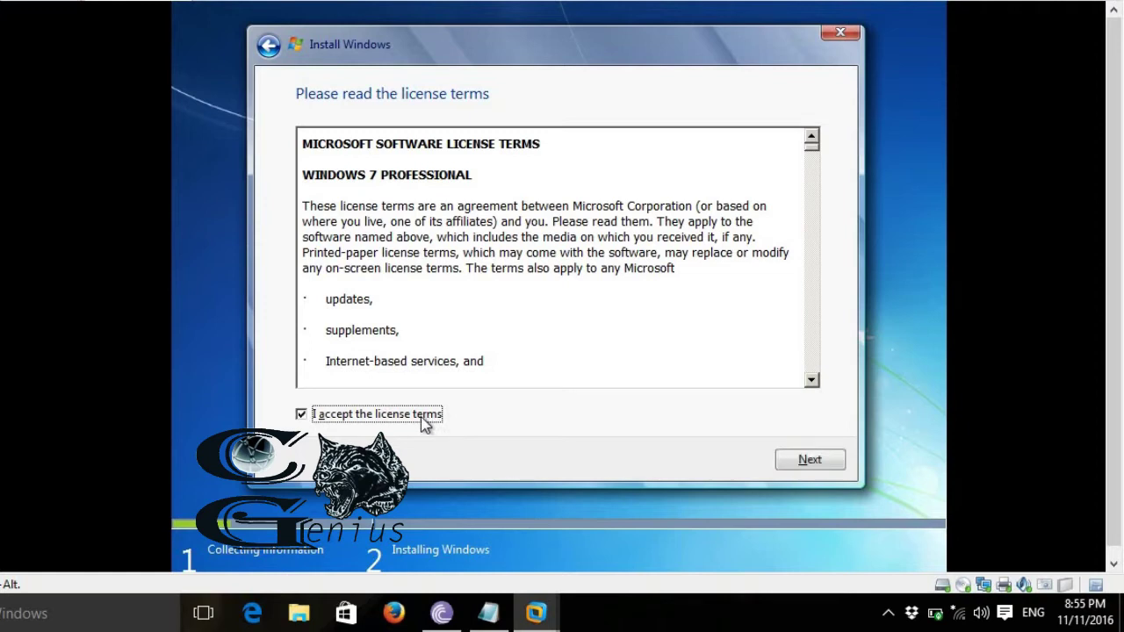
click(800, 463)
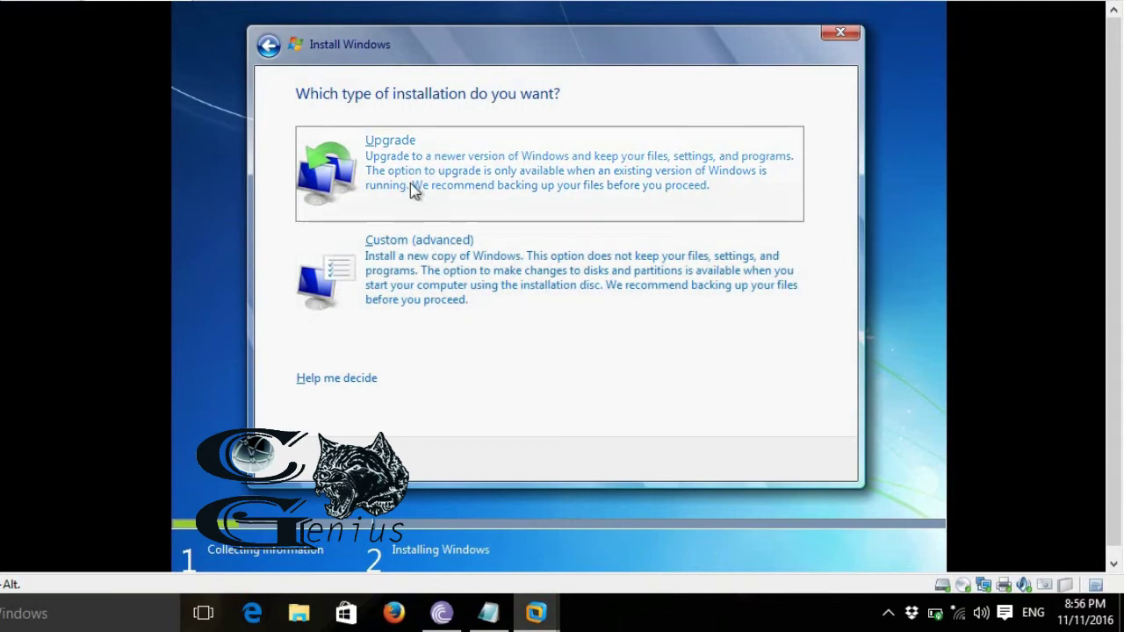
Step: Choose a custom installation, create a 30720 MB partition from Disk 0's unallocated space and install Windows on the primary partition
click(418, 274)
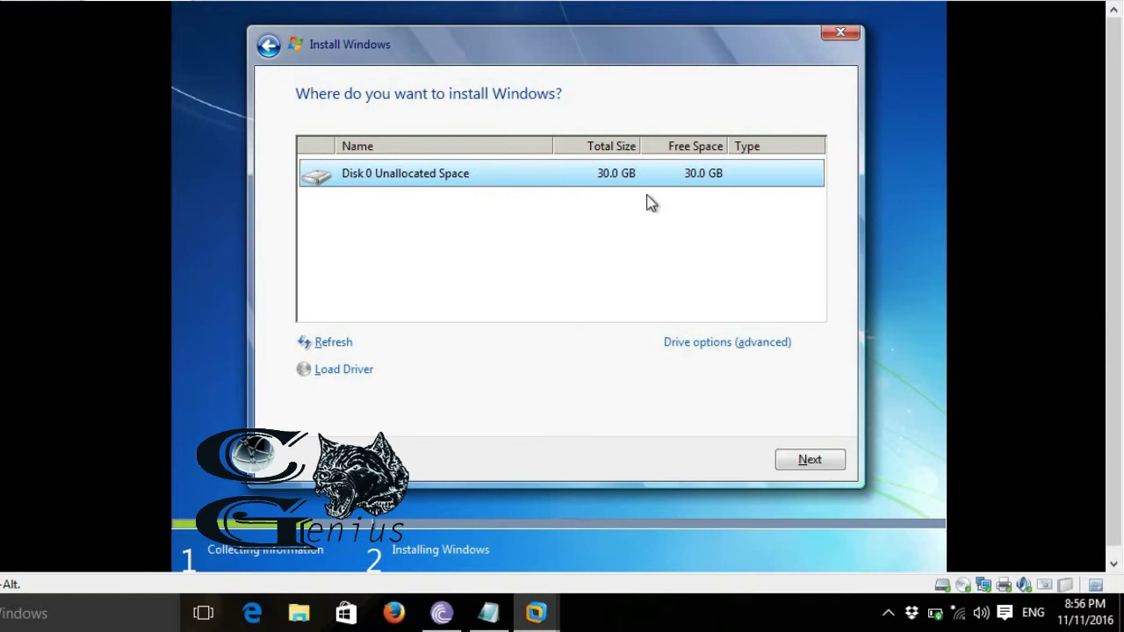
click(696, 345)
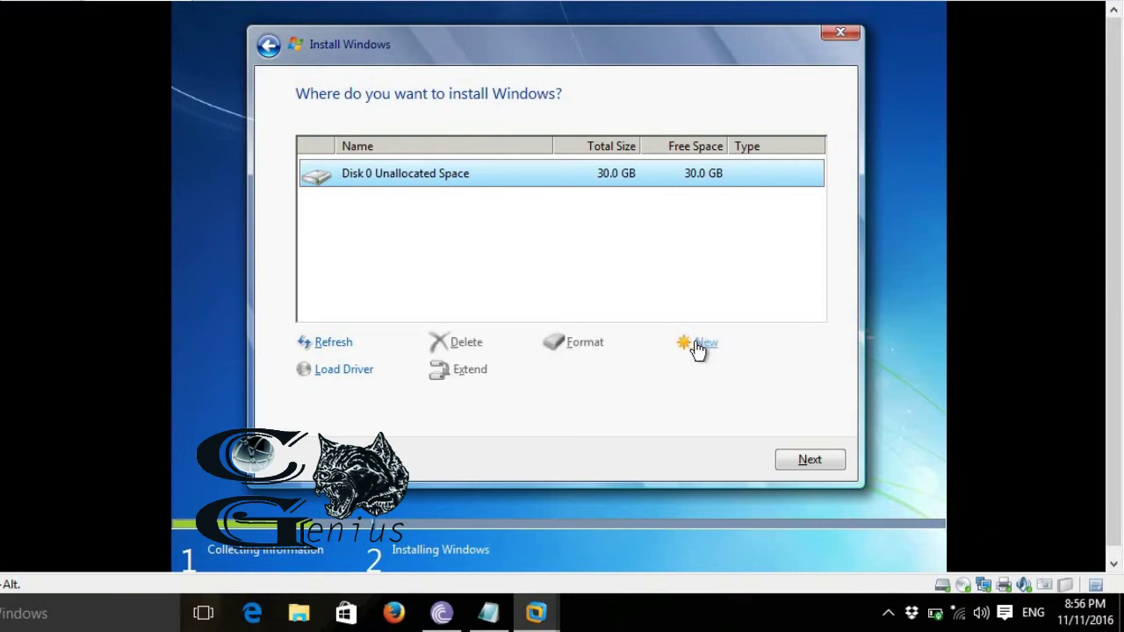
click(699, 347)
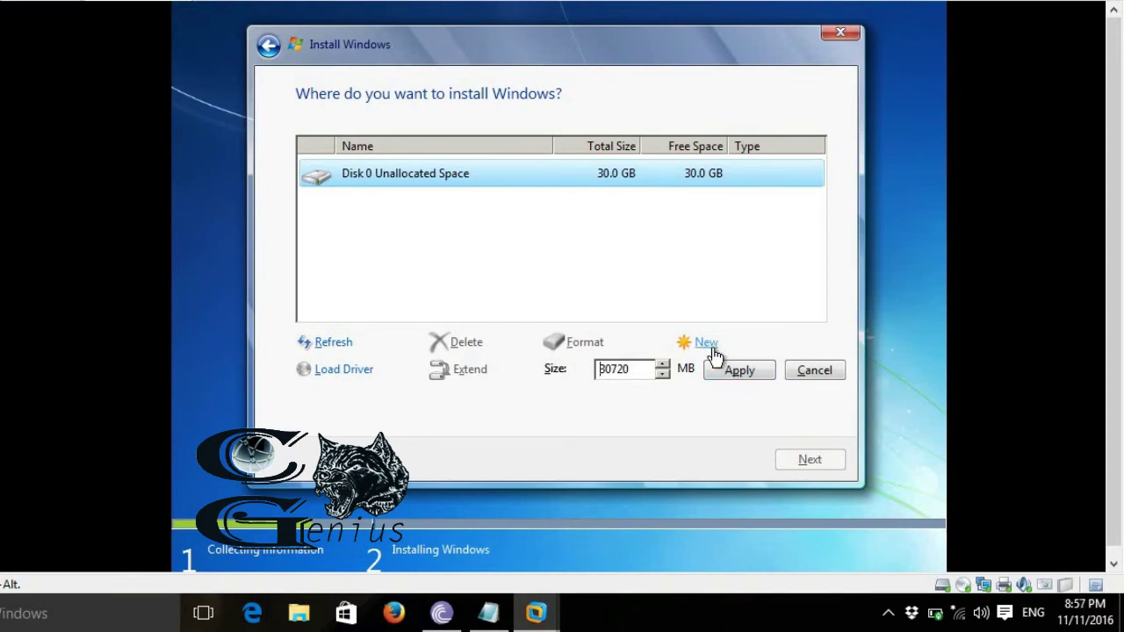
click(740, 372)
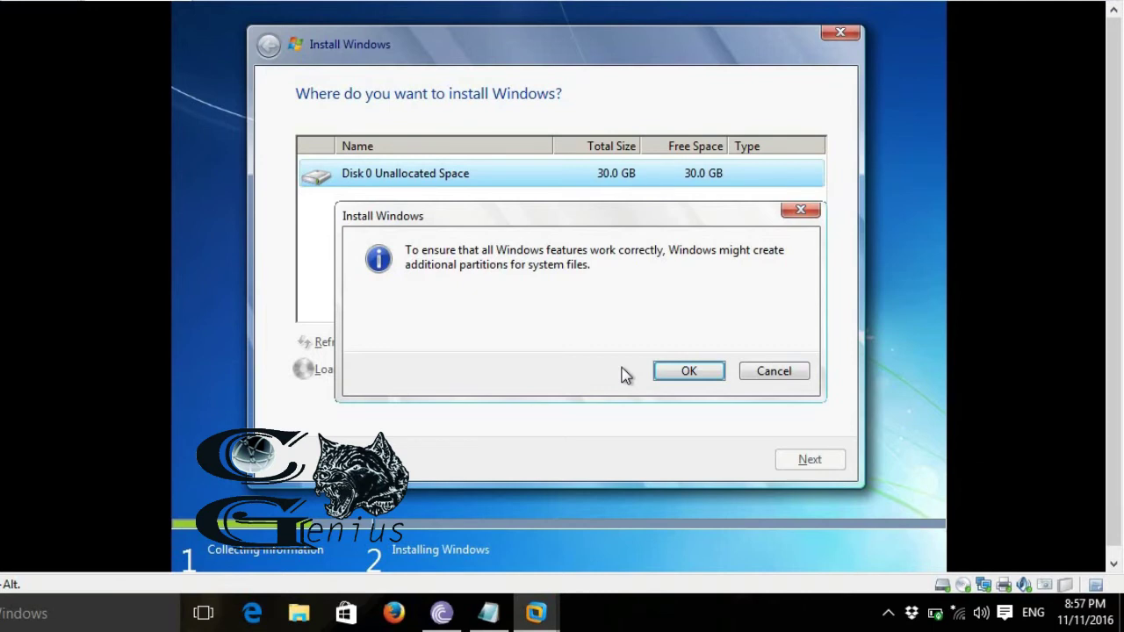
click(685, 371)
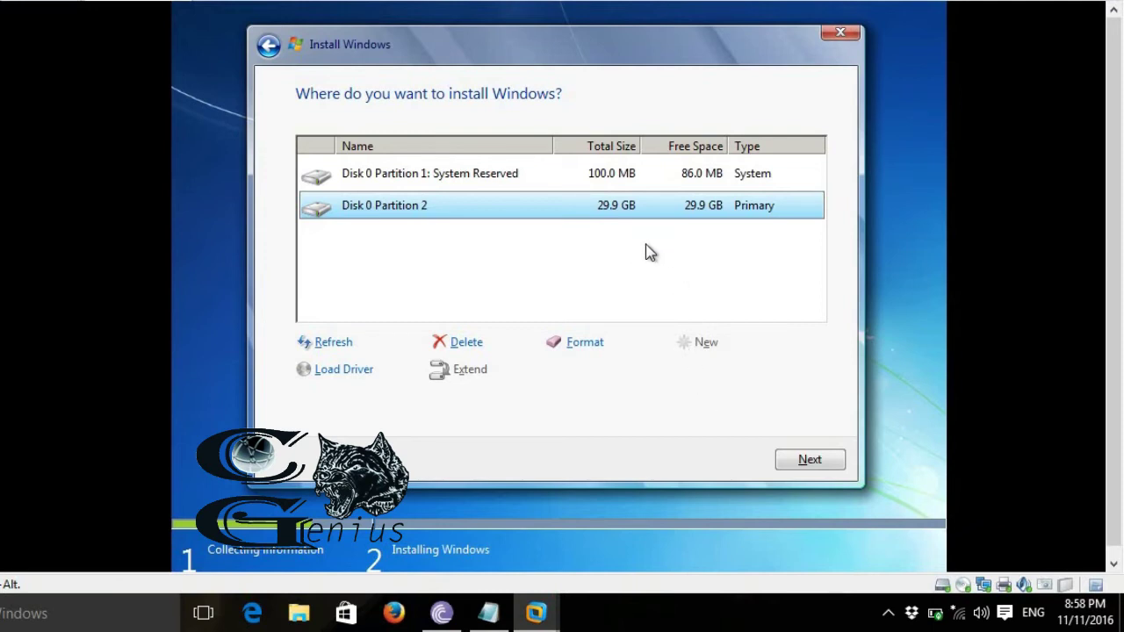
click(808, 461)
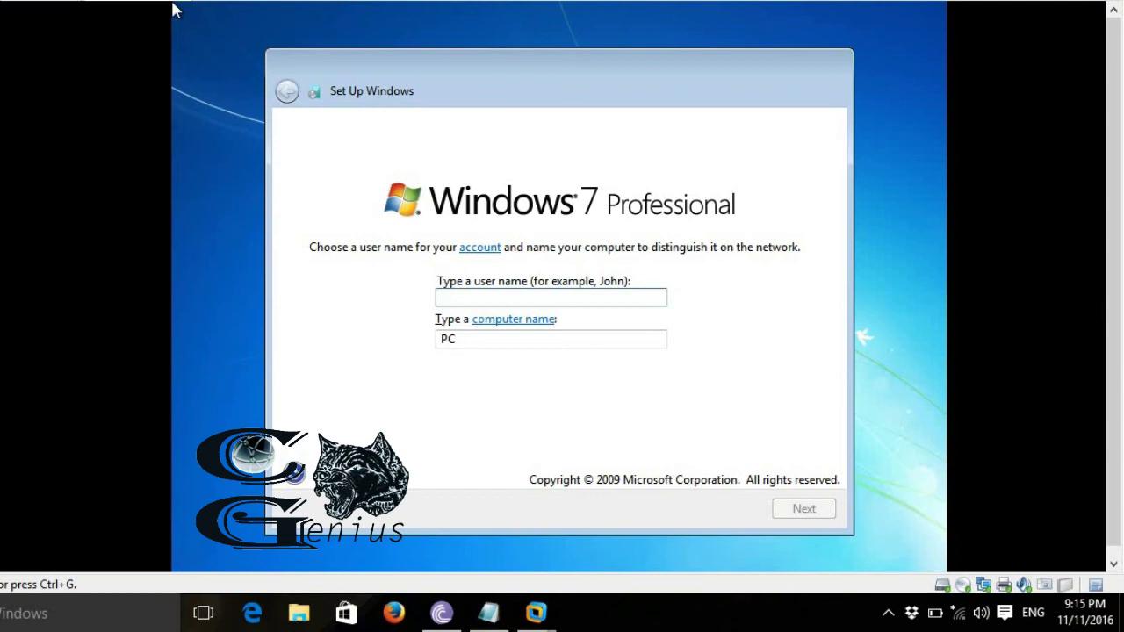
Step: Enter the user name for the new Windows account
click(349, 218)
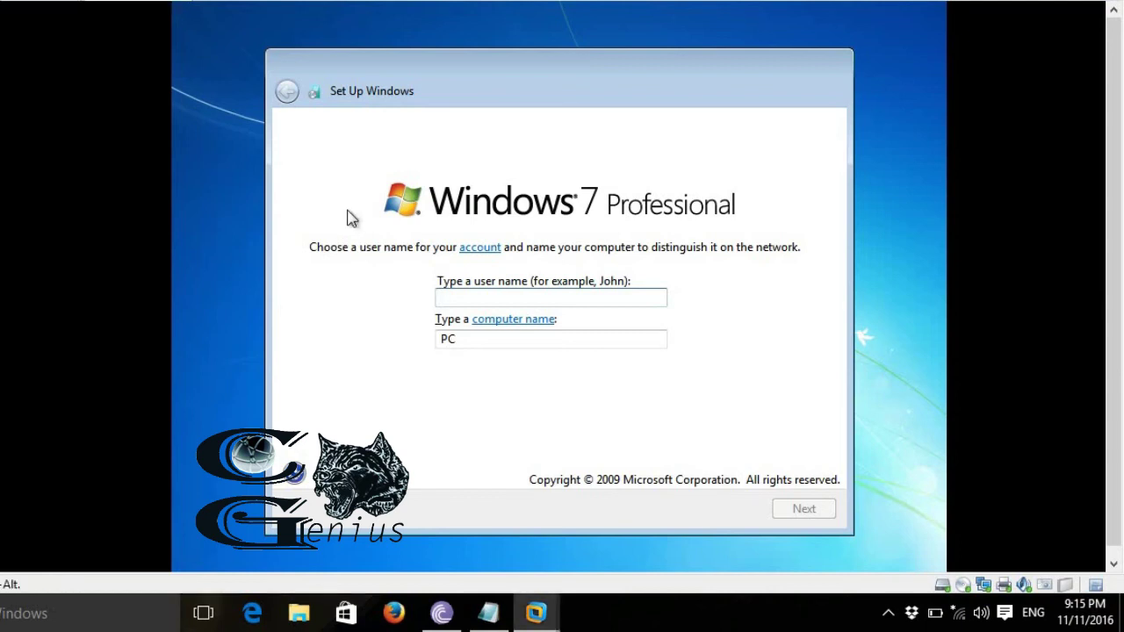
text(Charby)
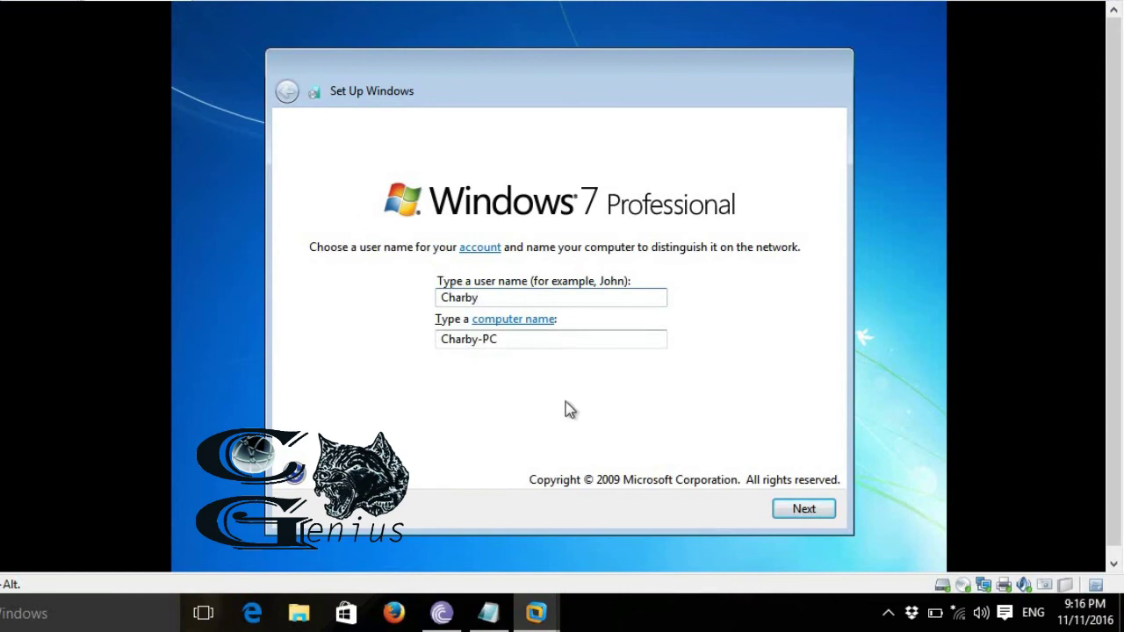
key(Tab)
Step: Remove the "-PC" suffix from the suggested computer name and try to continue the setup
click(558, 339)
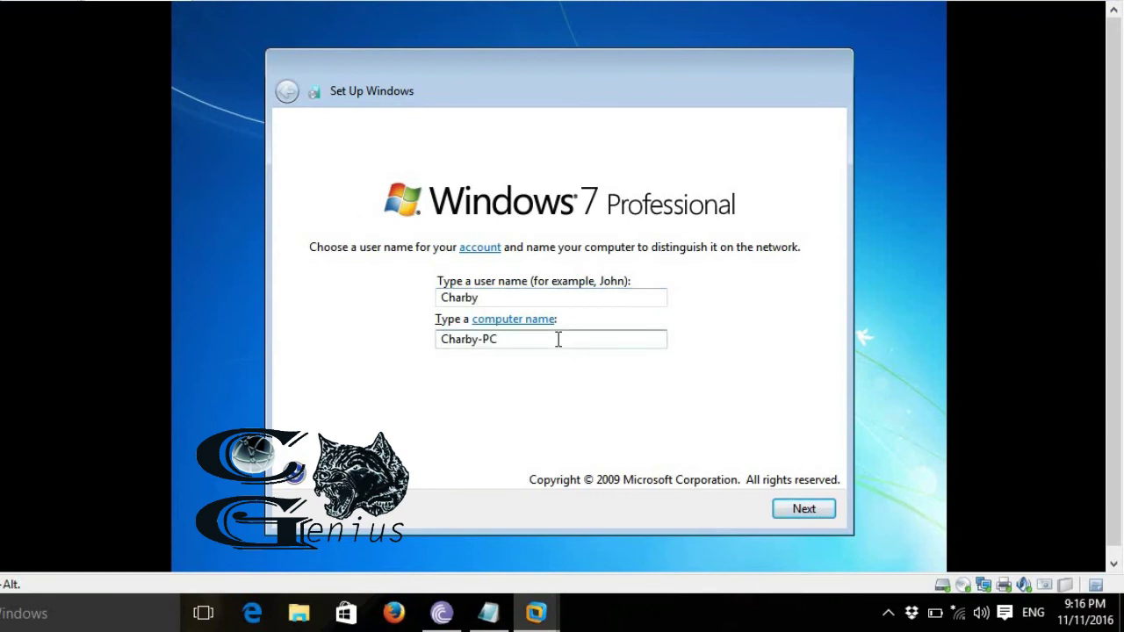
key(BackSpace)
key(BackSpace)
key(period)
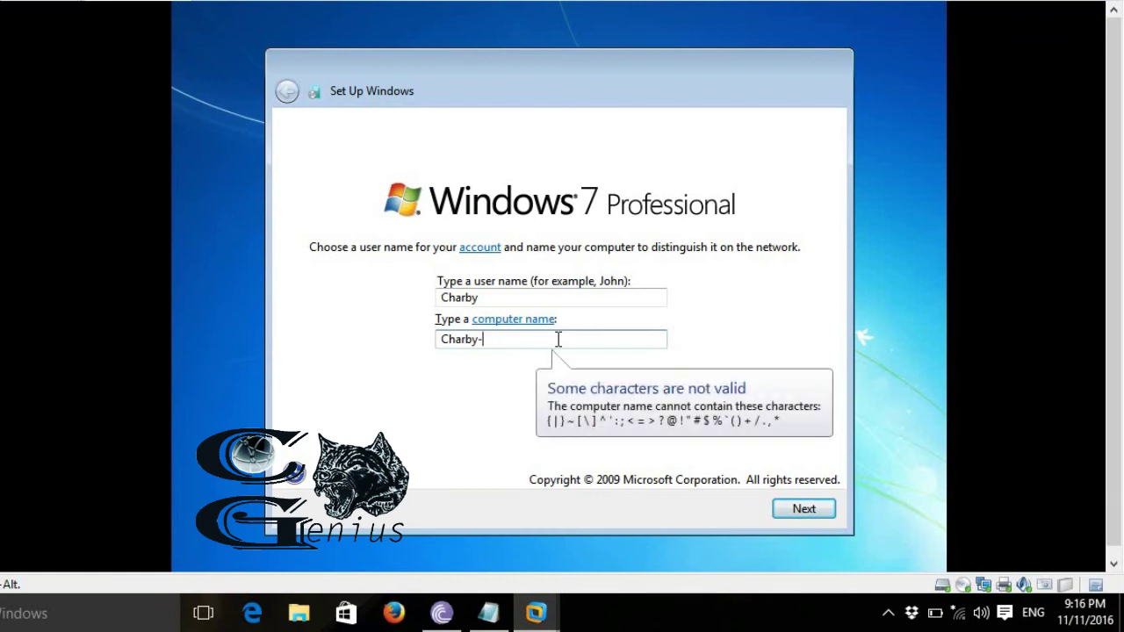
key(BackSpace)
click(791, 512)
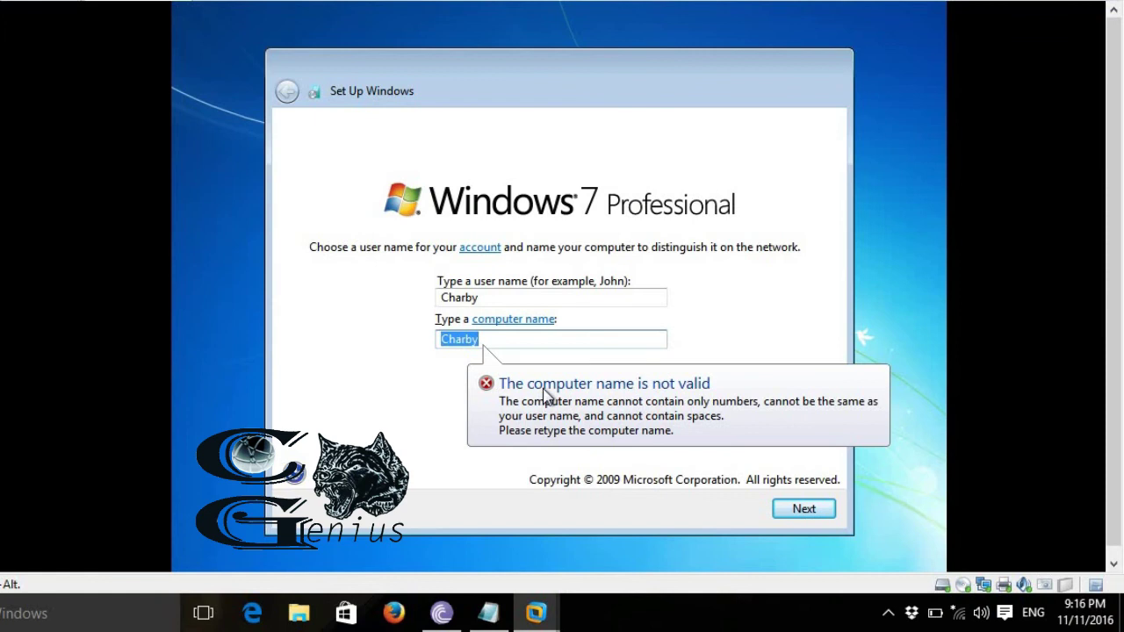
Step: Append G to the computer name and continue the setup, leaving the account password and hint blank
click(567, 341)
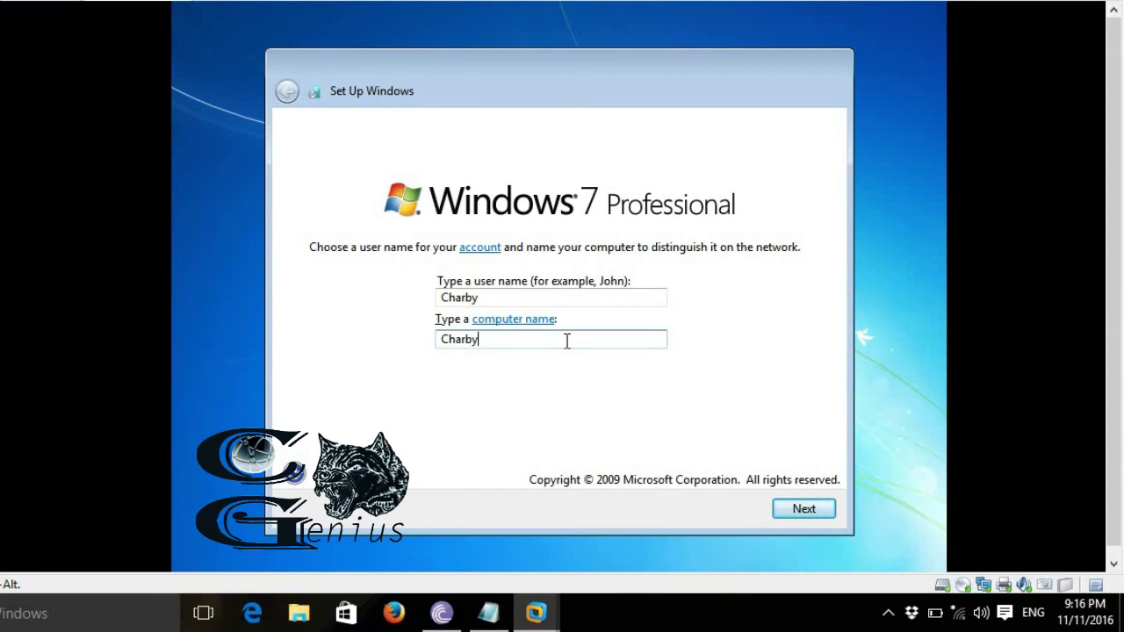
text(G)
click(804, 510)
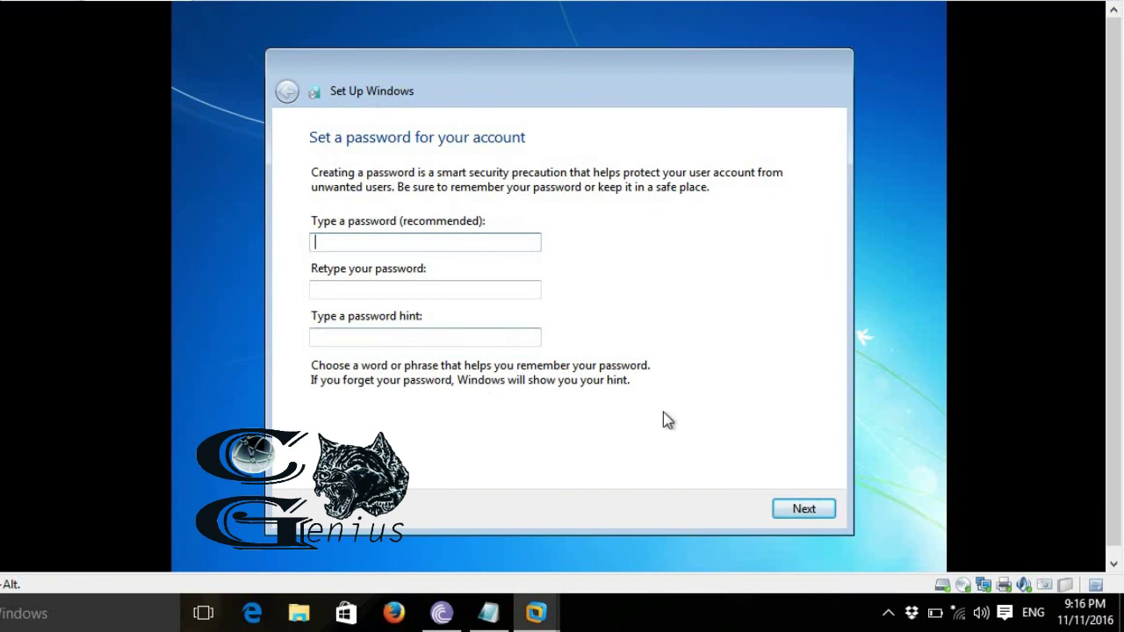
click(802, 509)
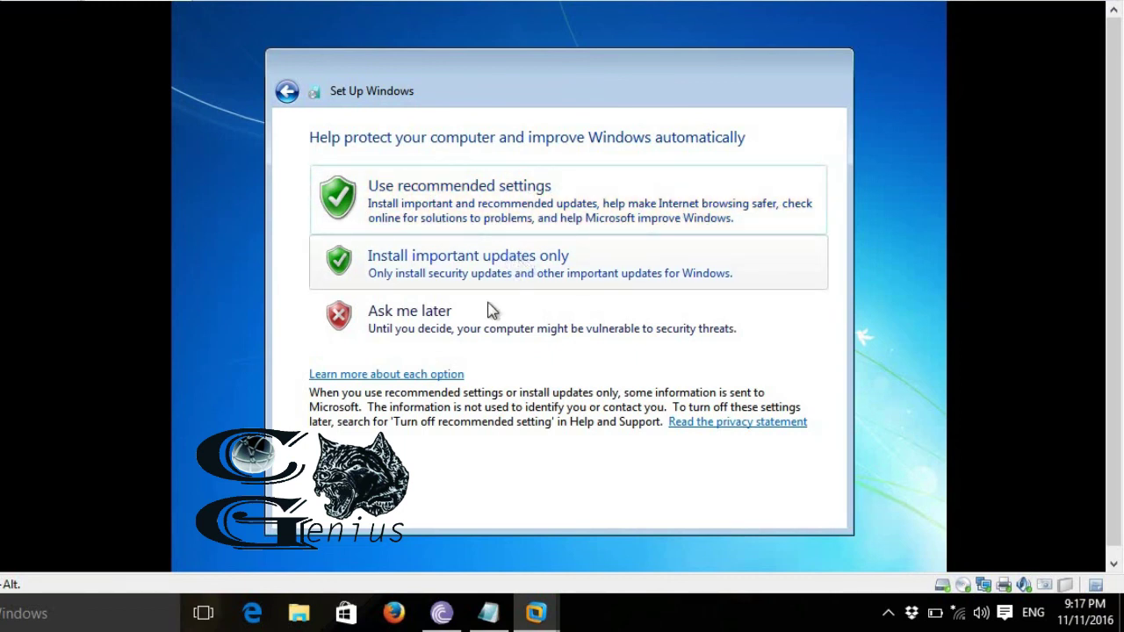
Step: Use the recommended update settings and set the time zone to (UTC+03:00) Nairobi
click(559, 187)
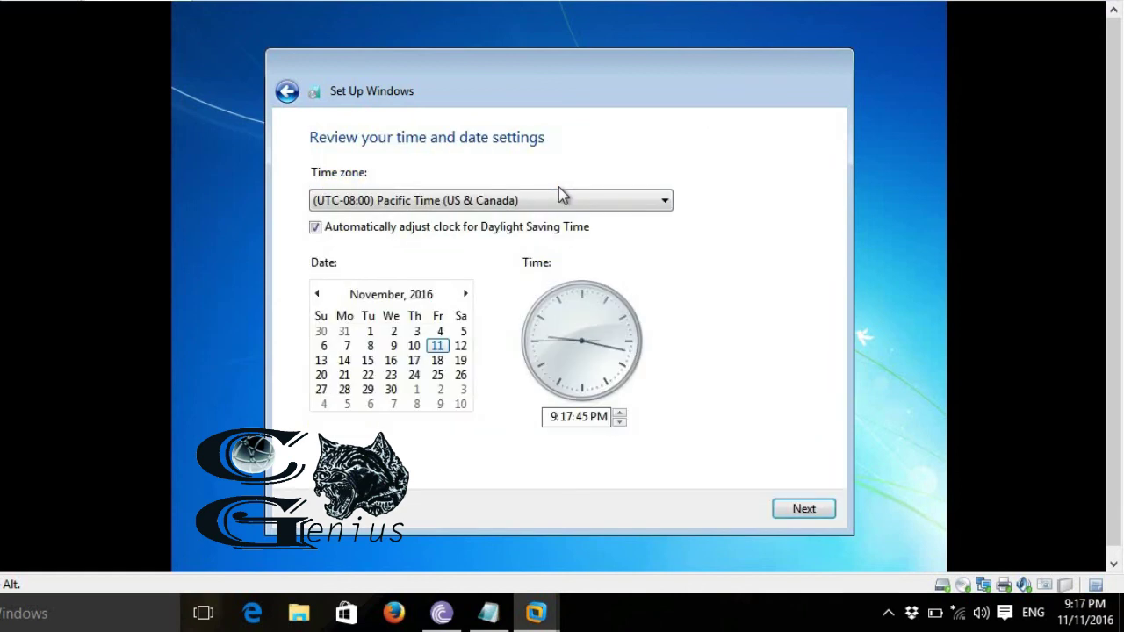
click(517, 202)
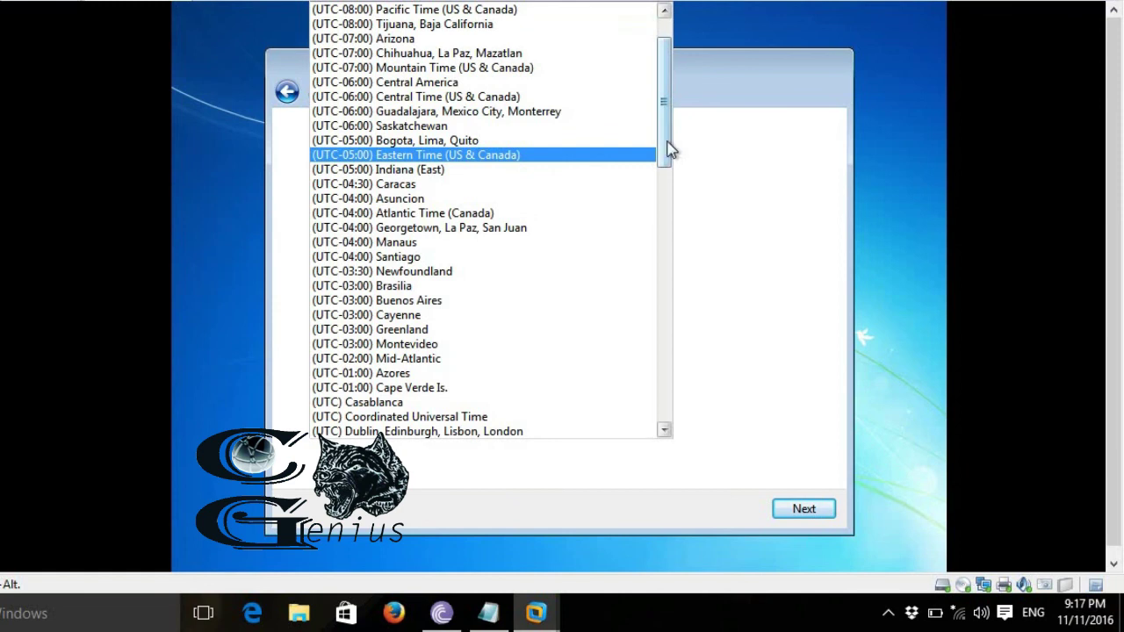
drag(665, 140, 668, 234)
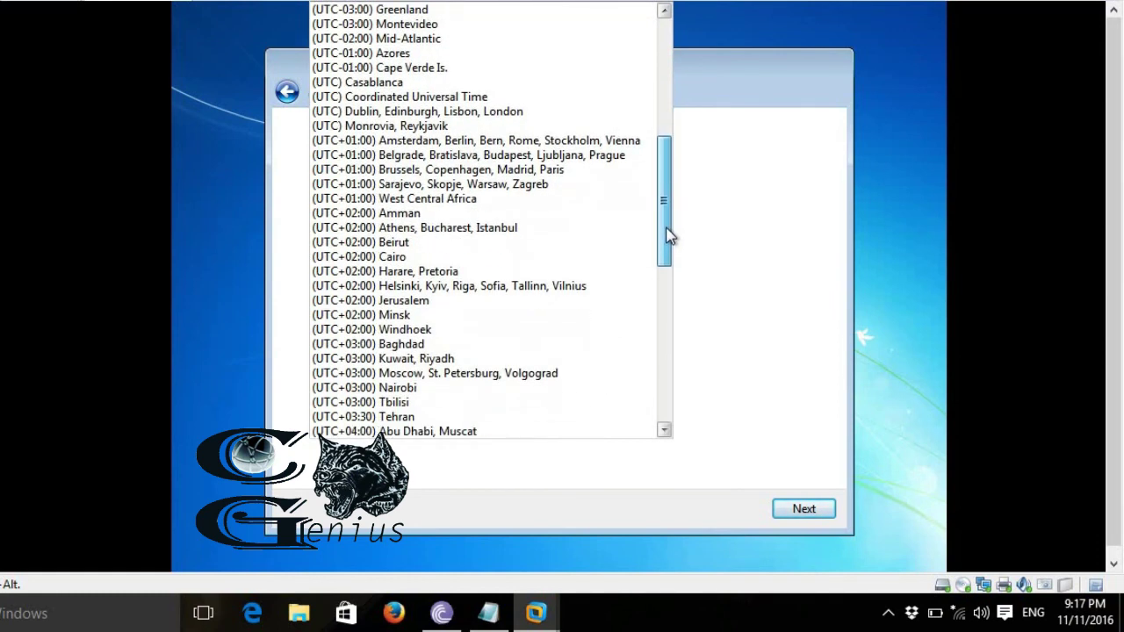
click(435, 388)
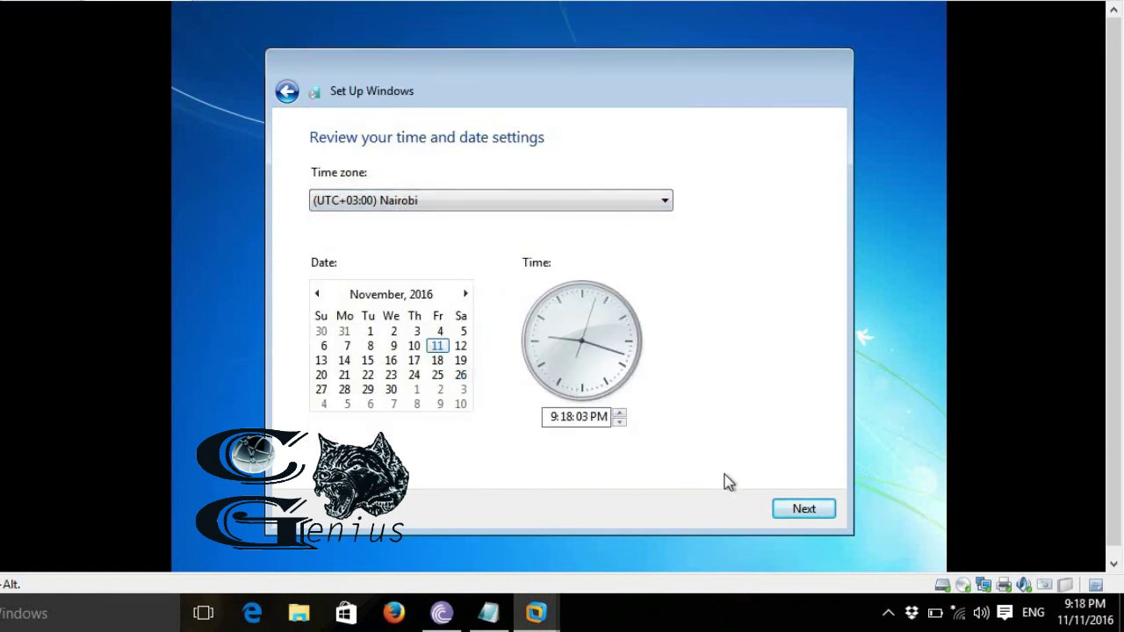
click(795, 514)
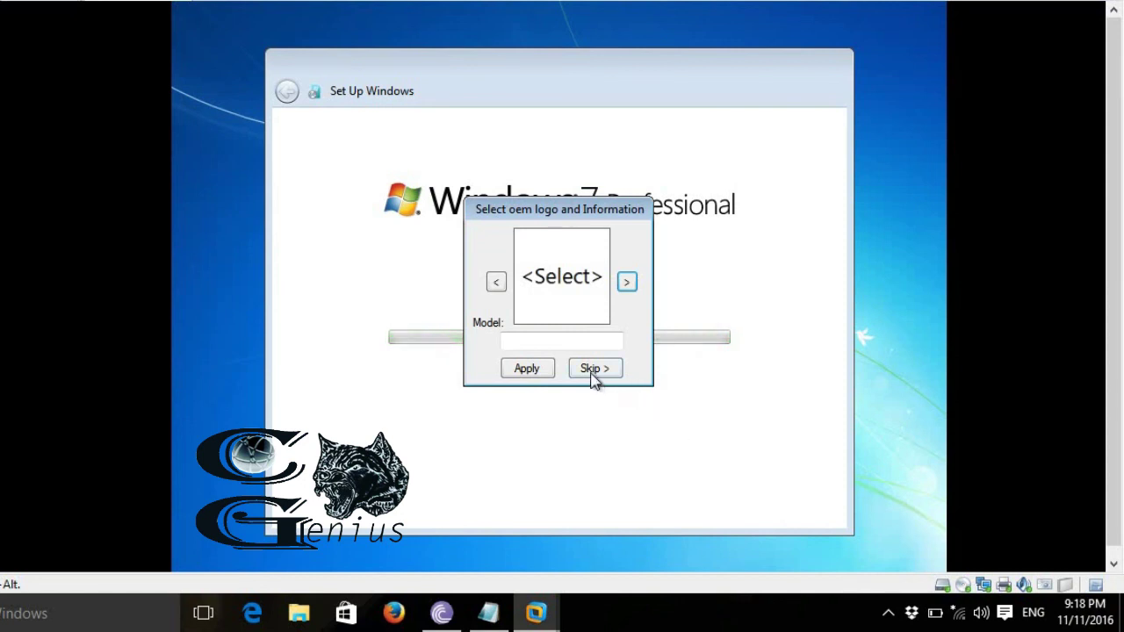
Step: Preview the first OEM logo and skip the OEM logo and information setup
click(629, 282)
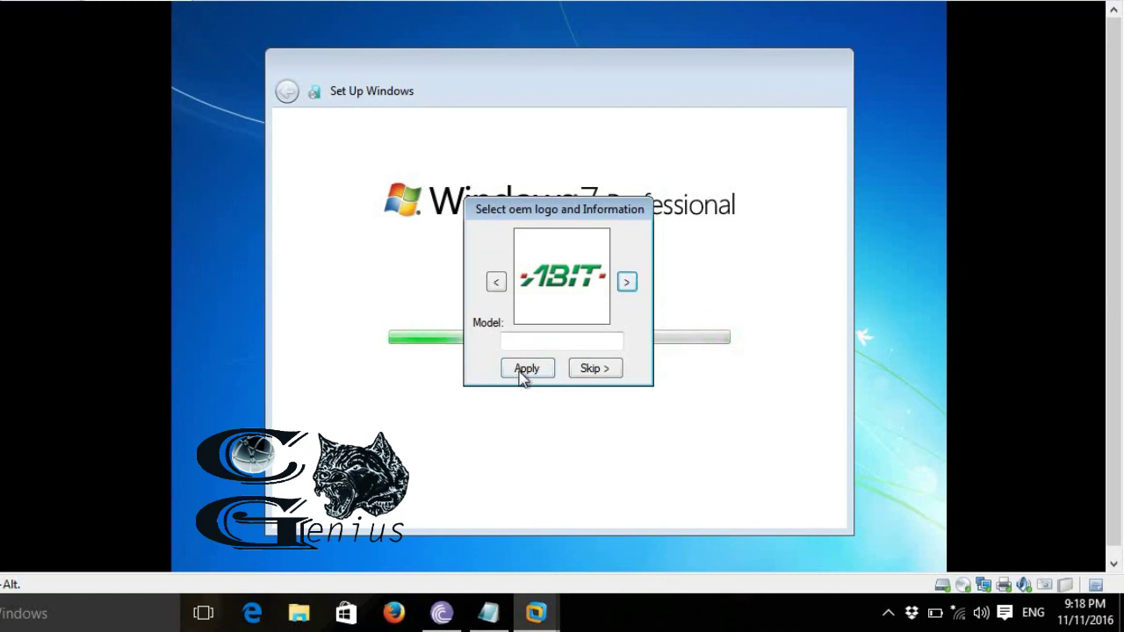
click(587, 370)
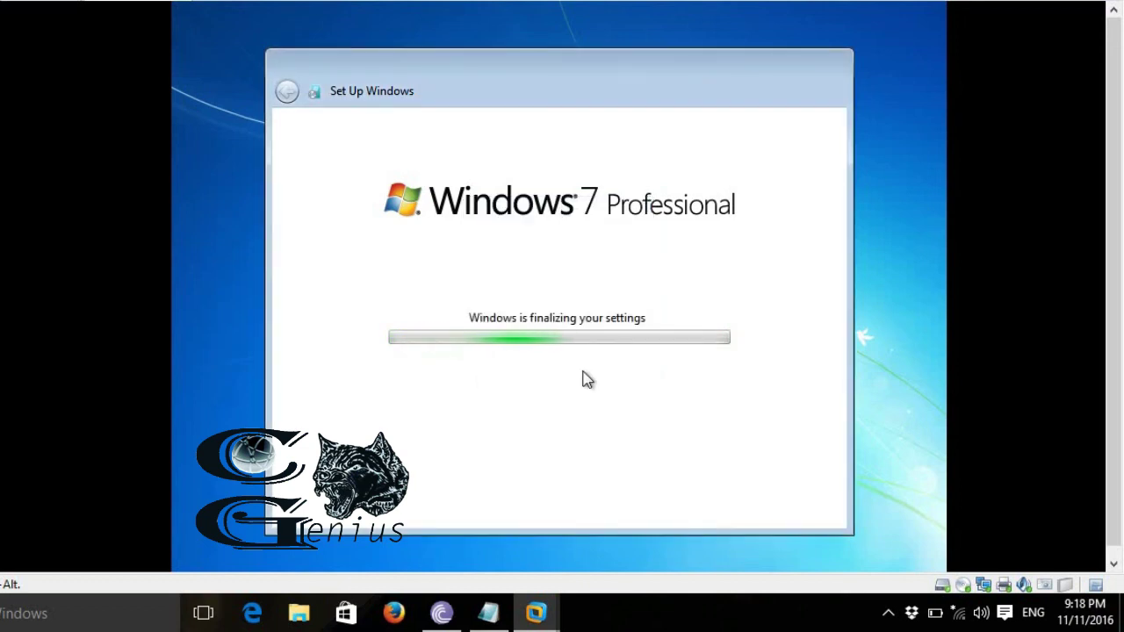